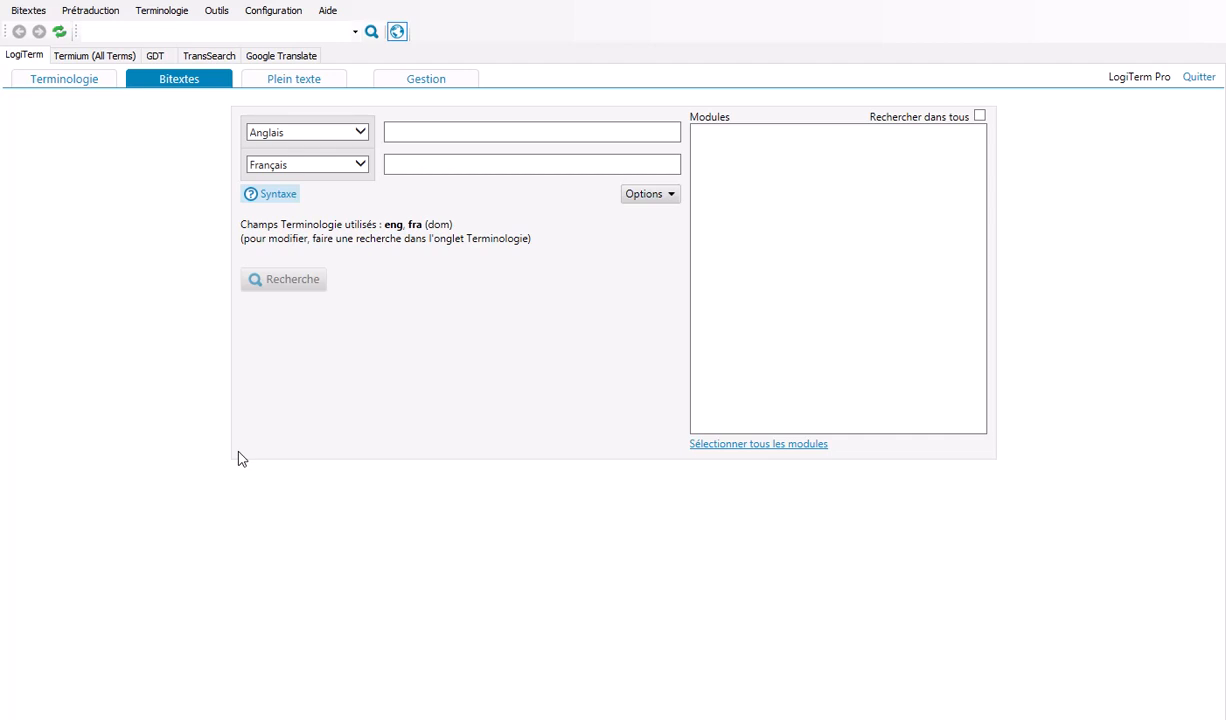
Step: Set up a bitext to translation memory conversion with AGM Minutes-e_ENG-FRA_BT.xml and CERT_Cardiovascular_2019_e_ENG-FRA_BT.htm, proceeding to the output settings
{"action": "left_click", "coordinate": [26, 13]}
{"action": "mouse_move", "coordinate": [60, 98]}
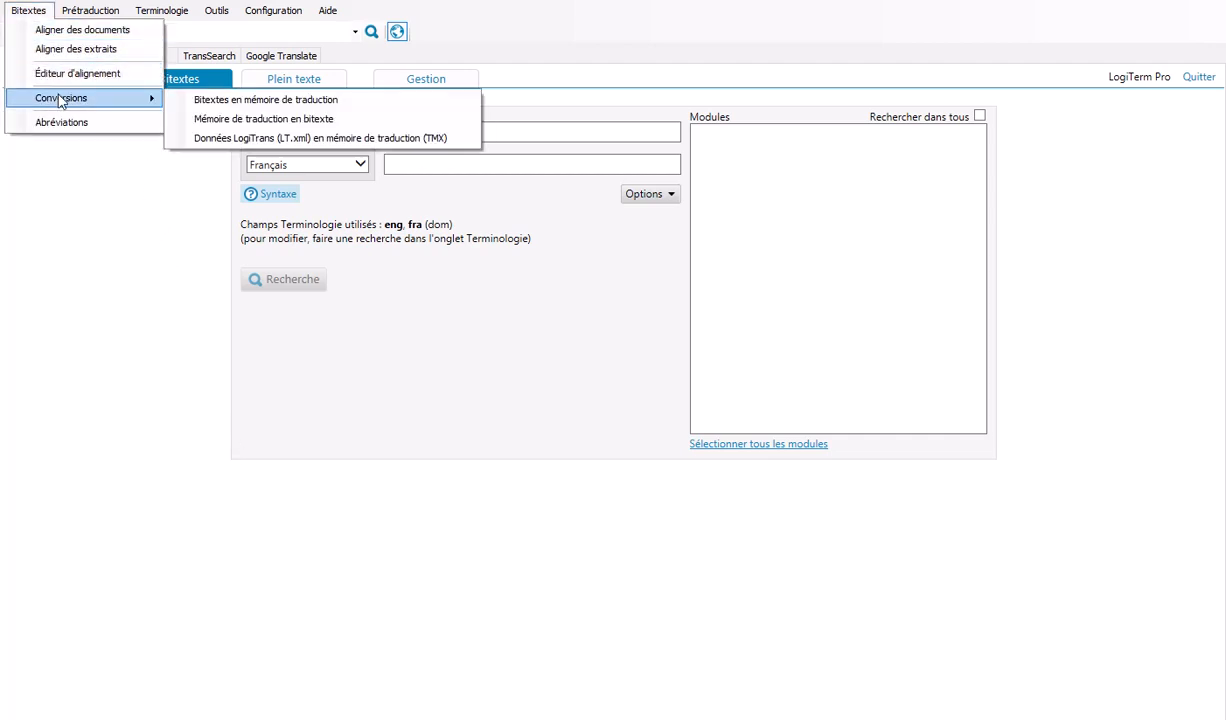
{"action": "left_click", "coordinate": [340, 104]}
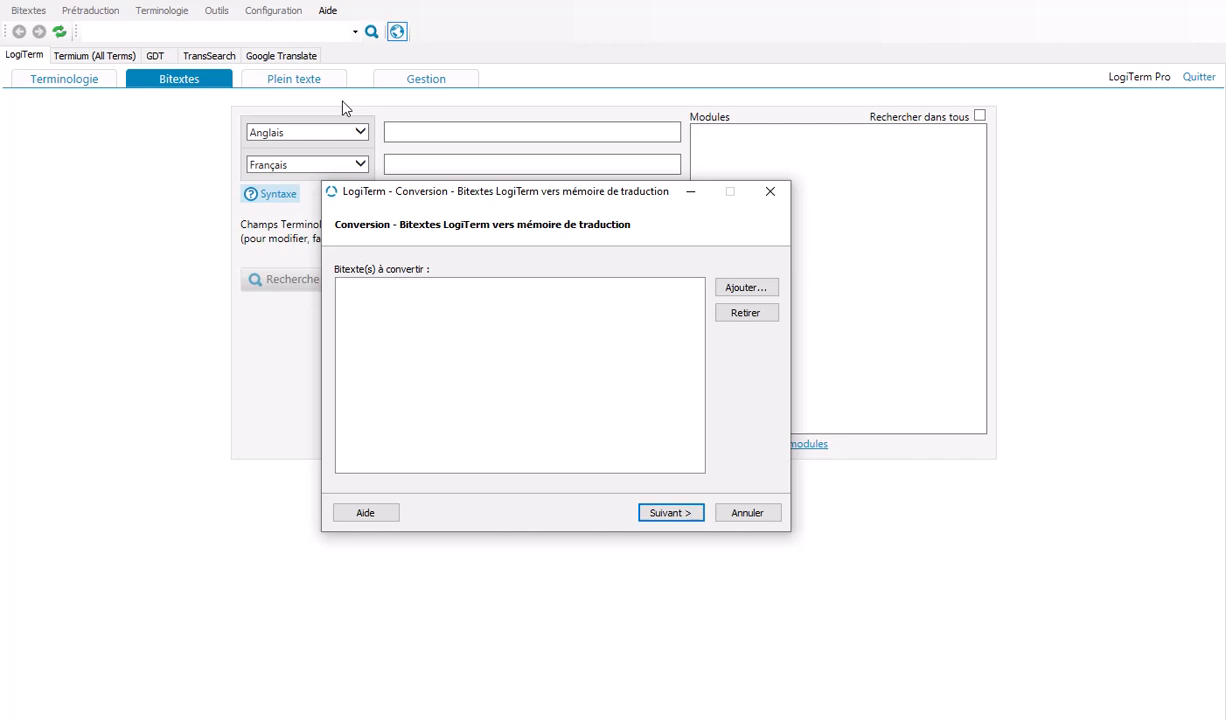
{"action": "left_click", "coordinate": [745, 290]}
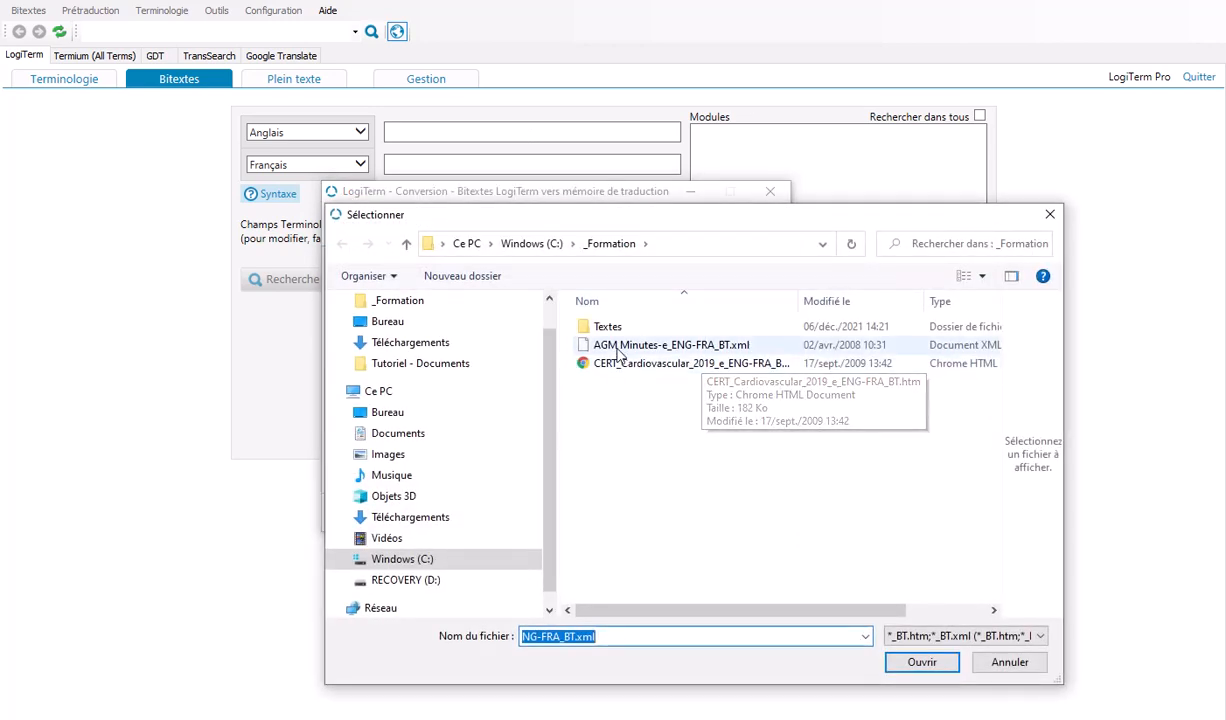
{"action": "left_click", "coordinate": [640, 345]}
{"action": "left_click", "coordinate": [600, 363], "text": "ctrl"}
{"action": "left_click", "coordinate": [928, 664]}
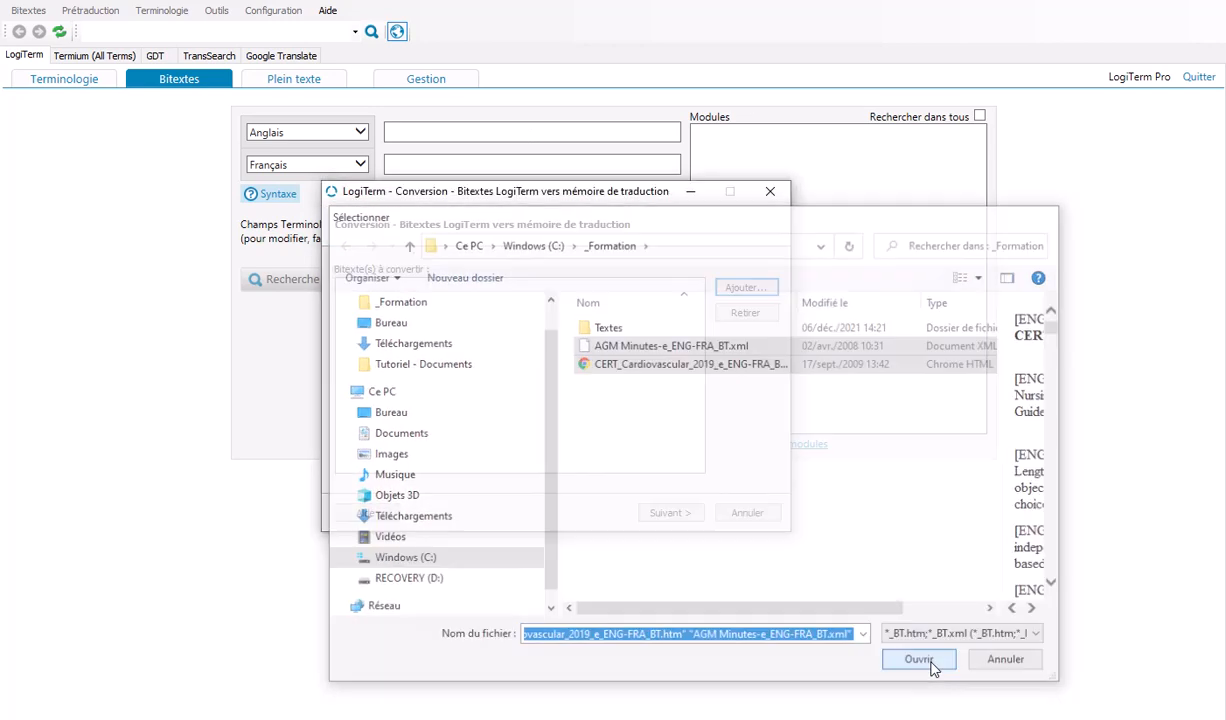
{"action": "left_click", "coordinate": [670, 513]}
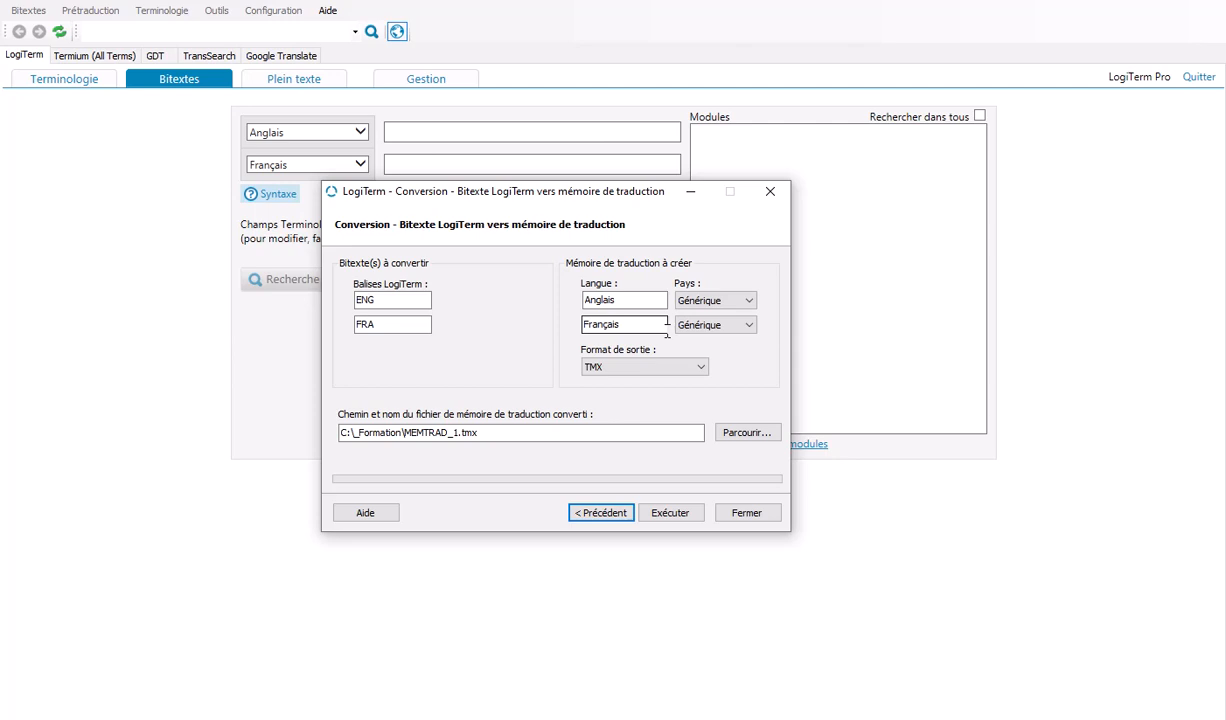
Step: Run the bitext conversion to the TMX file C:\_Formation\MEMTRAD_1.tmx, keeping Générique as the country for English and French
{"action": "left_click", "coordinate": [750, 301]}
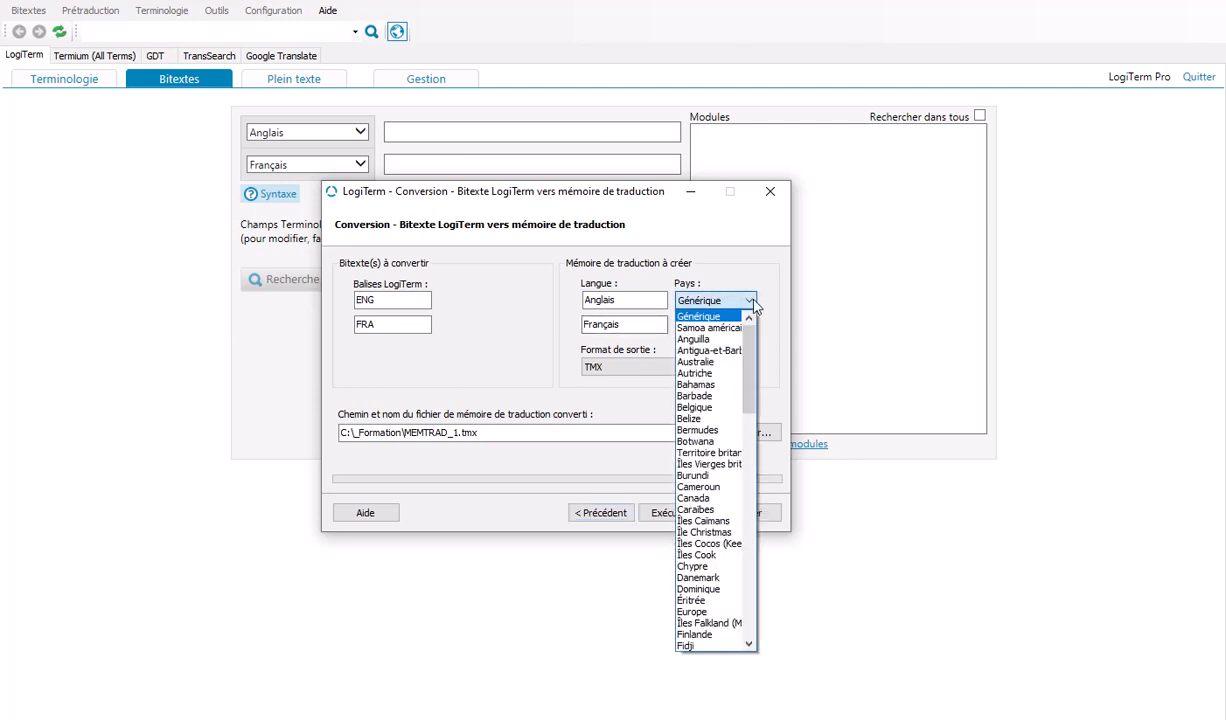
{"action": "left_click", "coordinate": [753, 303]}
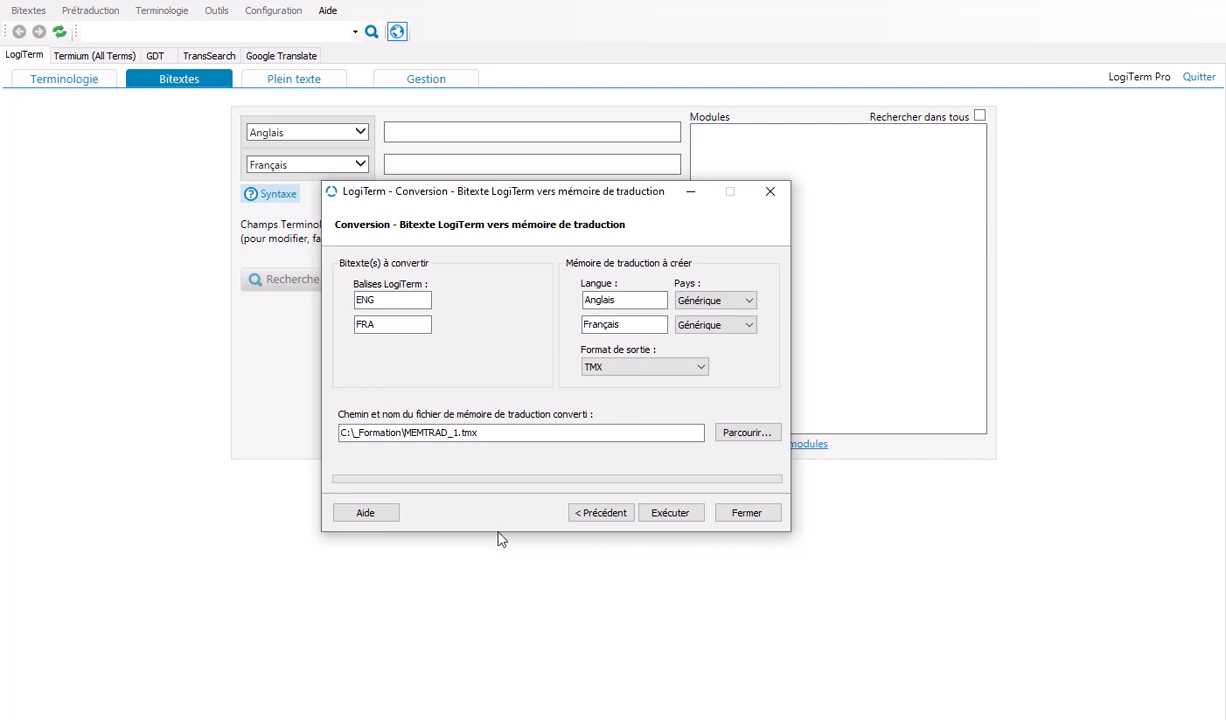
{"action": "left_click", "coordinate": [667, 513]}
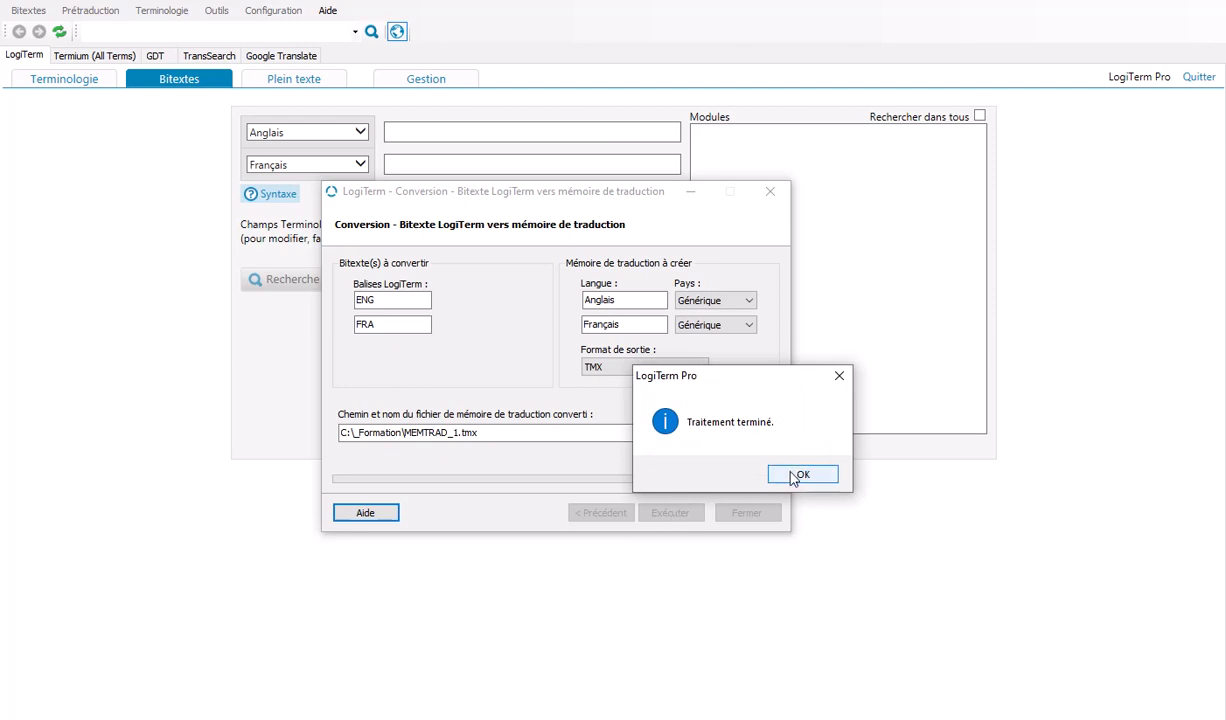
{"action": "left_click", "coordinate": [800, 475]}
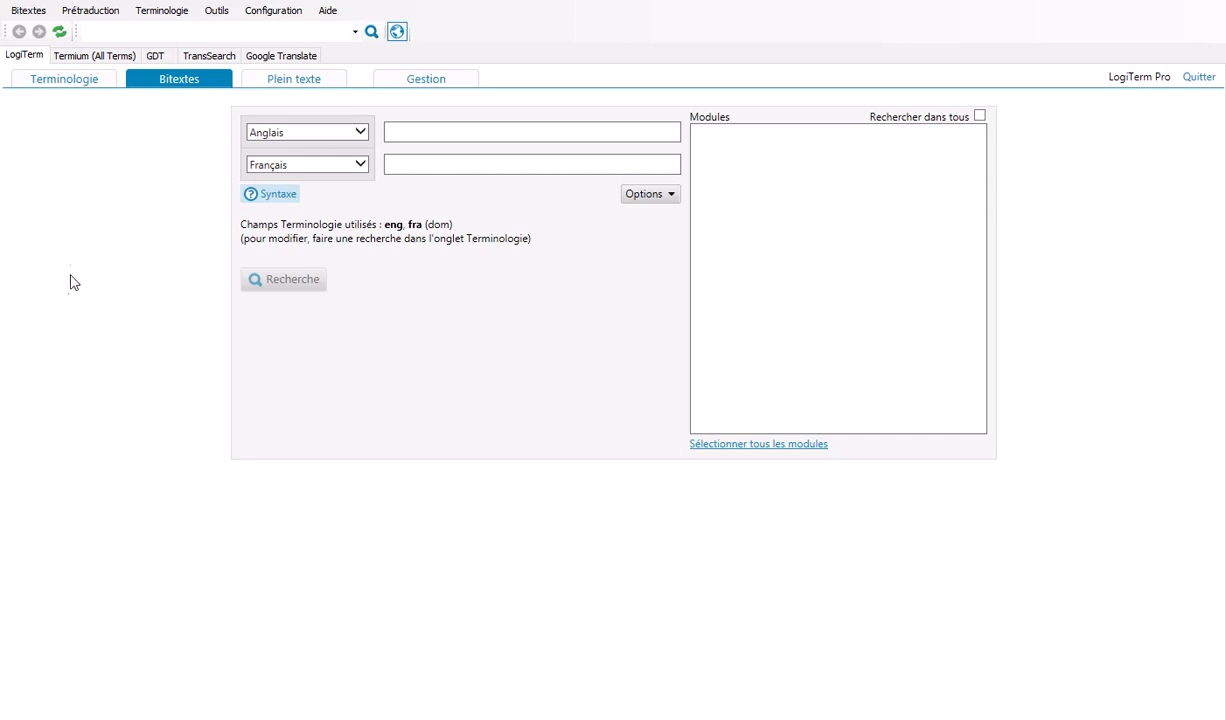
Step: Set up a translation memory to bitext conversion with MEMTRAD_1.tmx as the source file, proceeding to the output settings
{"action": "left_click", "coordinate": [31, 18]}
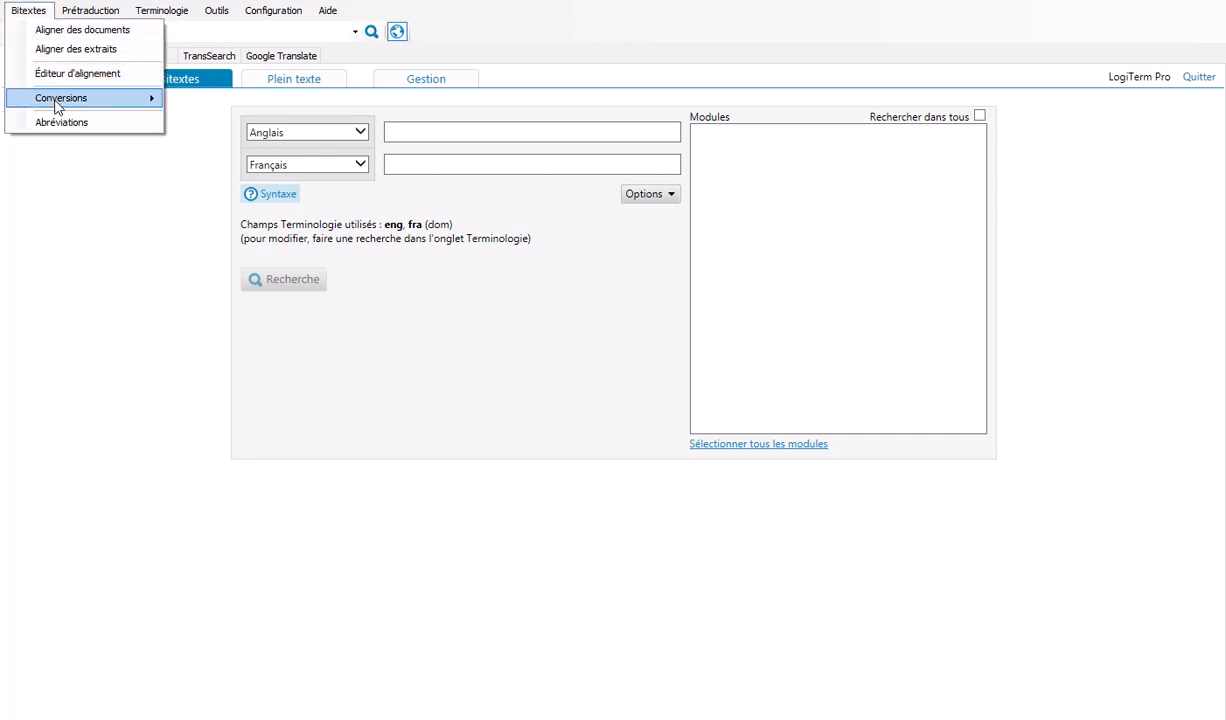
{"action": "mouse_move", "coordinate": [100, 99]}
{"action": "left_click", "coordinate": [252, 120]}
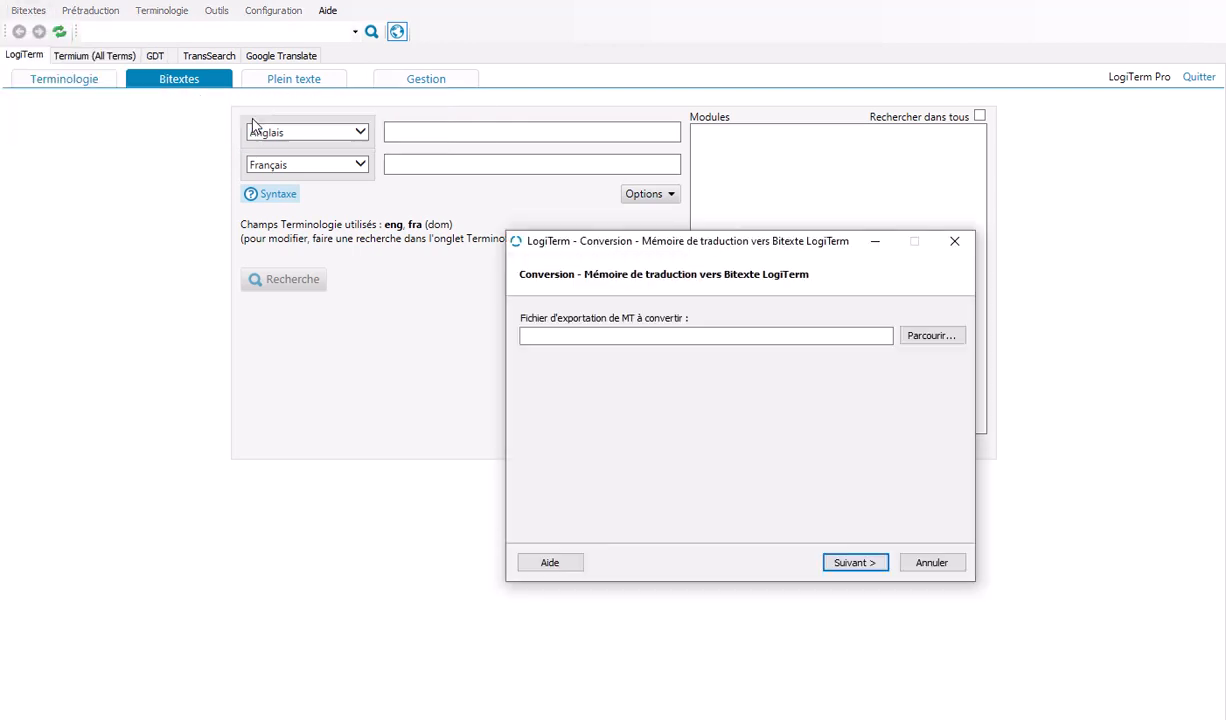
{"action": "left_click_drag", "start_coordinate": [649, 250], "coordinate": [474, 200]}
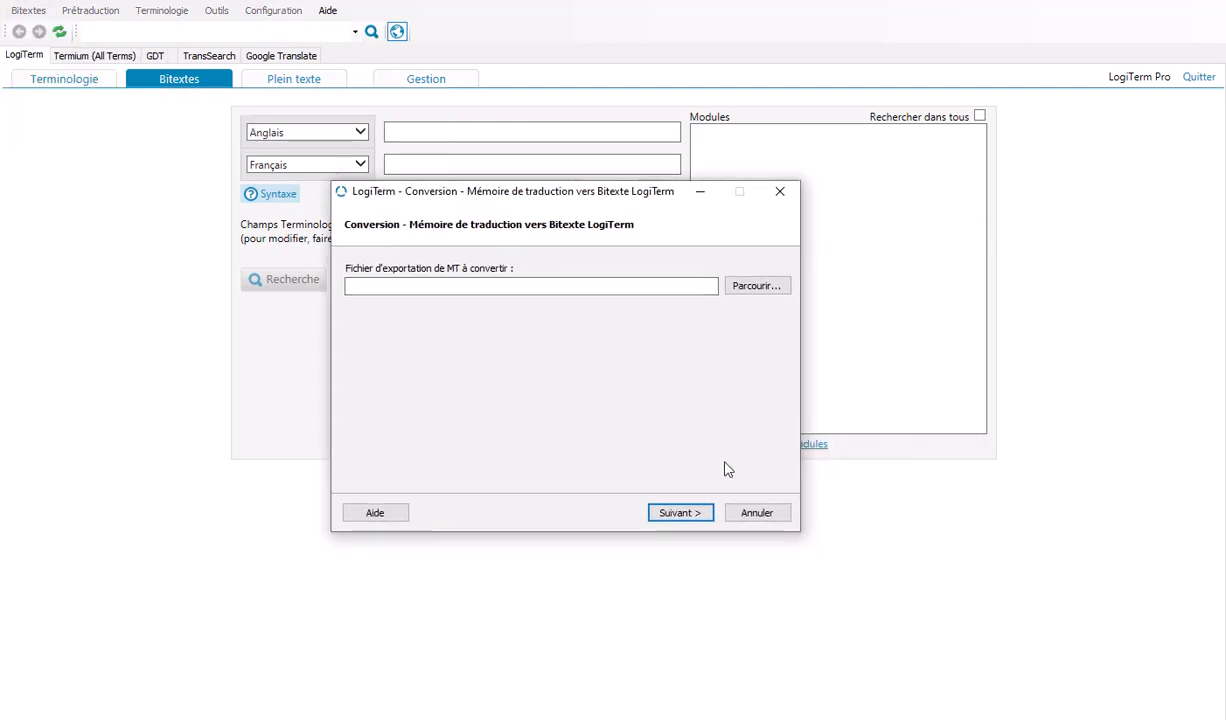
{"action": "left_click", "coordinate": [756, 285]}
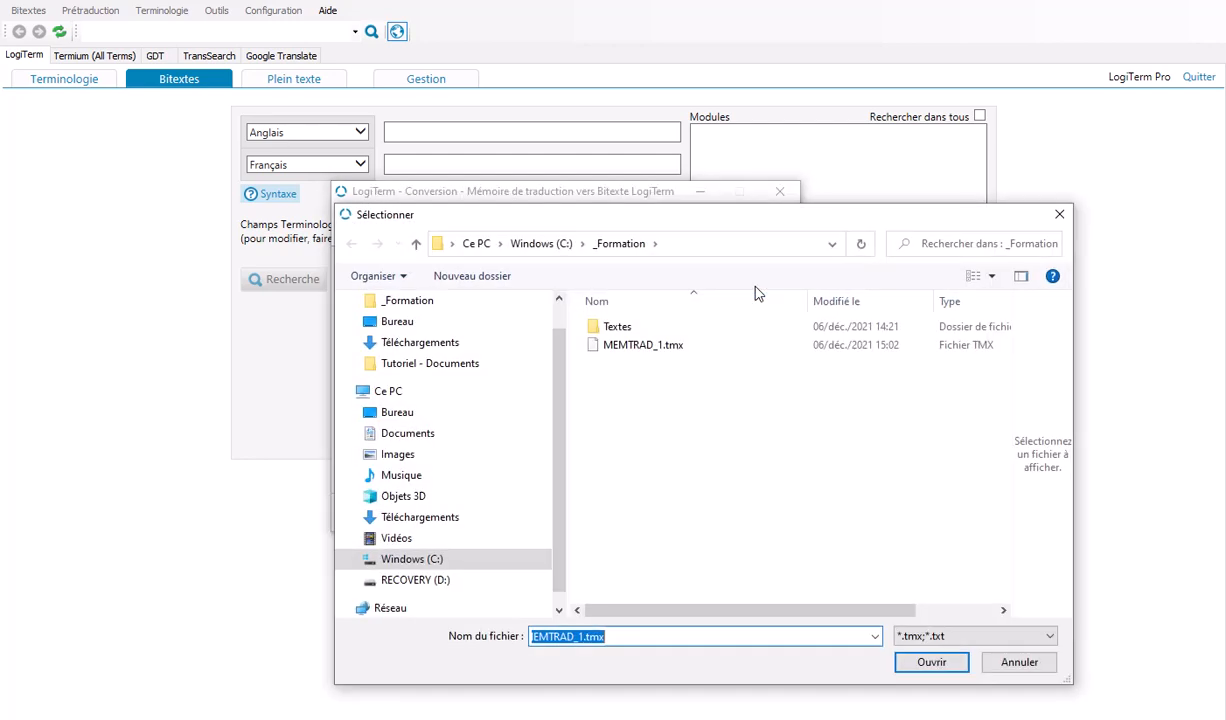
{"action": "left_click", "coordinate": [622, 348]}
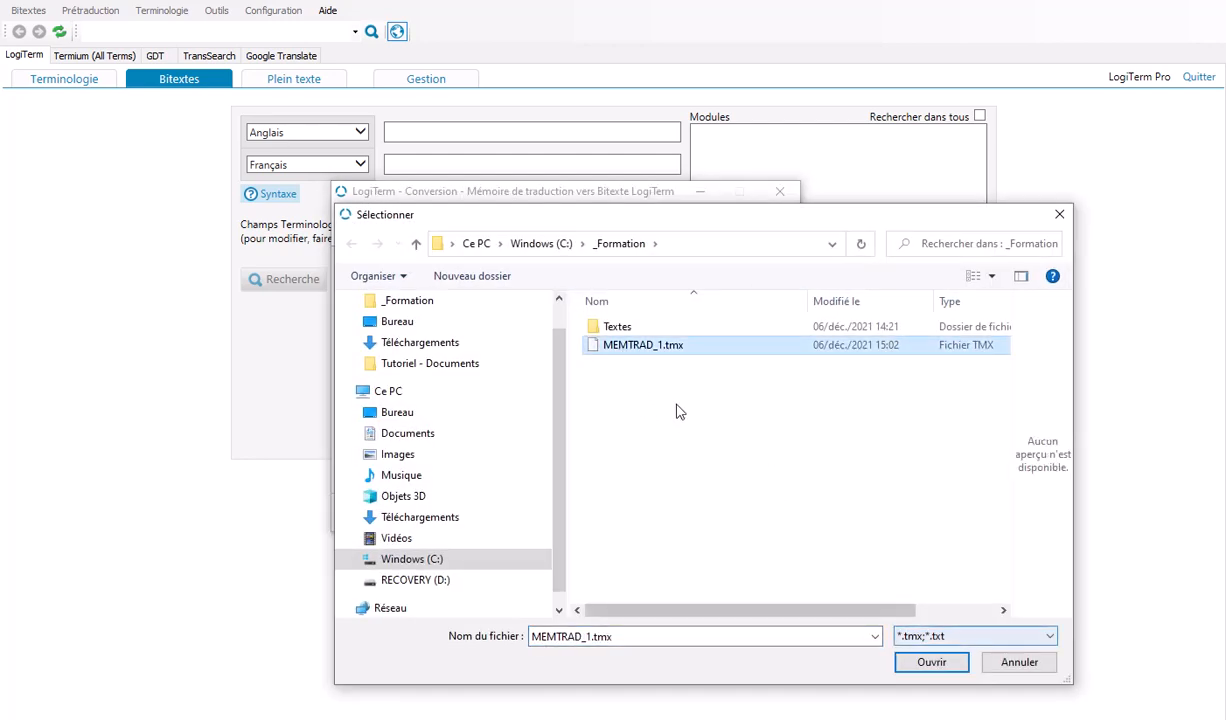
{"action": "left_click", "coordinate": [932, 663]}
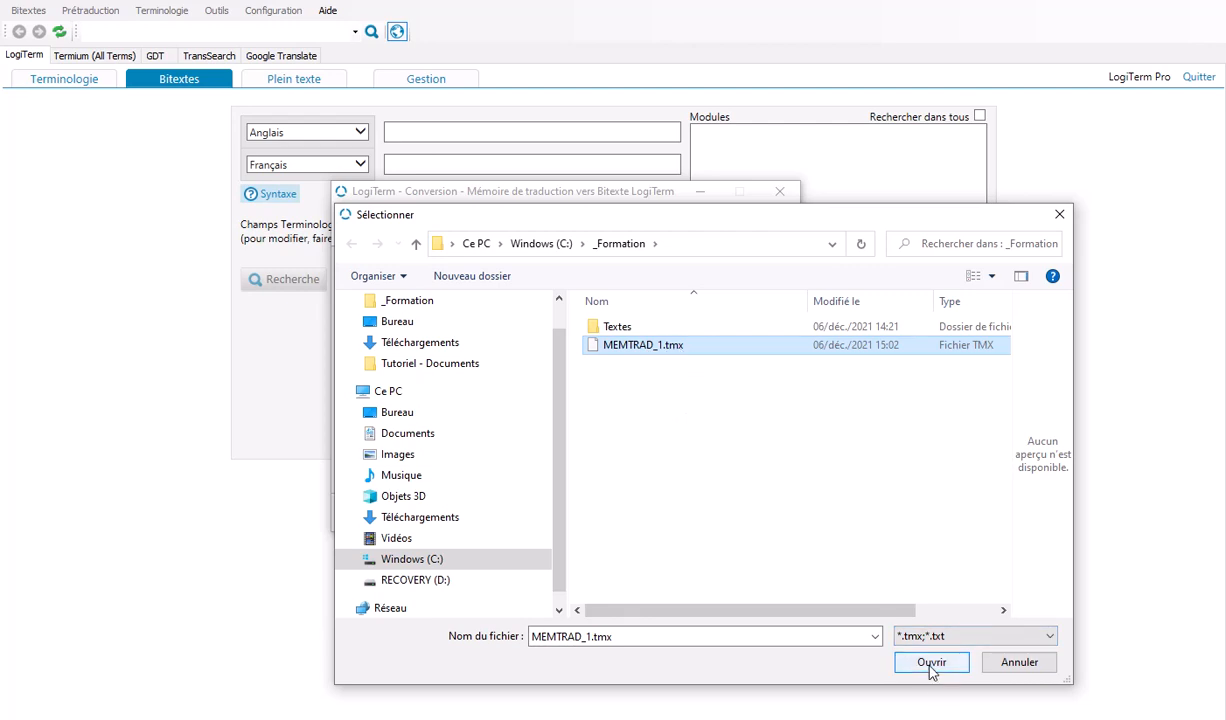
{"action": "left_click", "coordinate": [680, 512]}
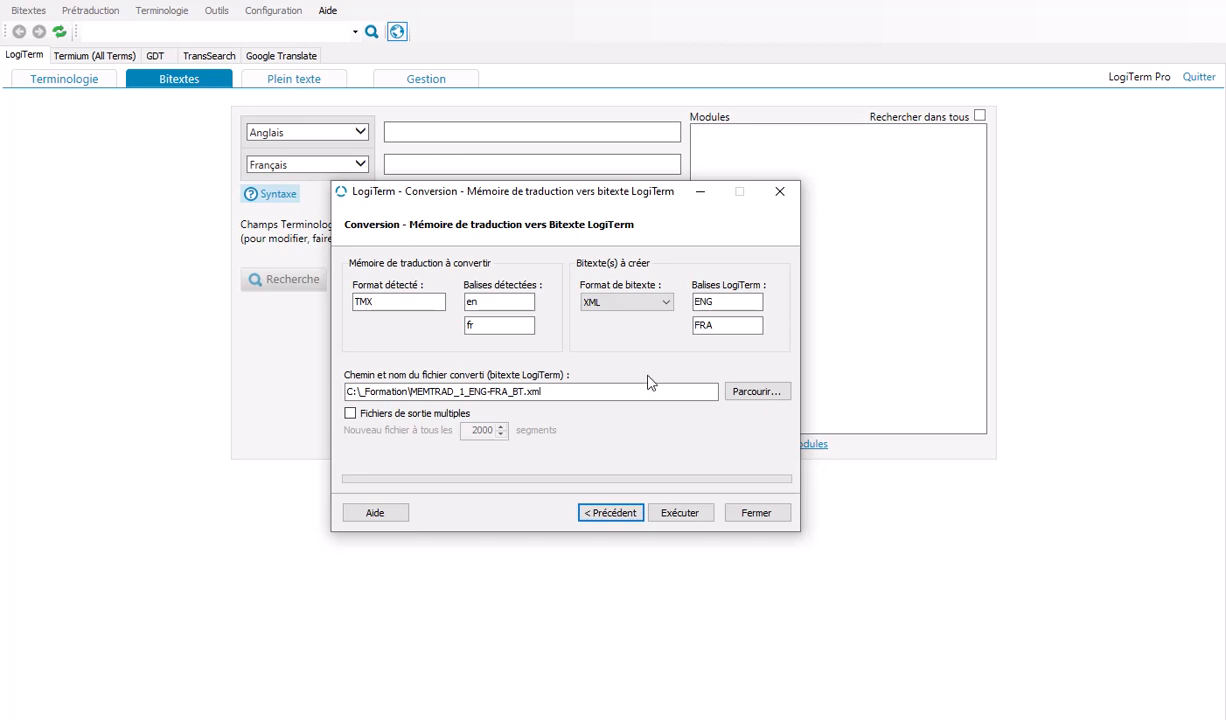
Step: Try the HTML bitext format and the multiple output files option, restoring XML format and a single output file
{"action": "left_click", "coordinate": [664, 304]}
{"action": "left_click", "coordinate": [655, 328]}
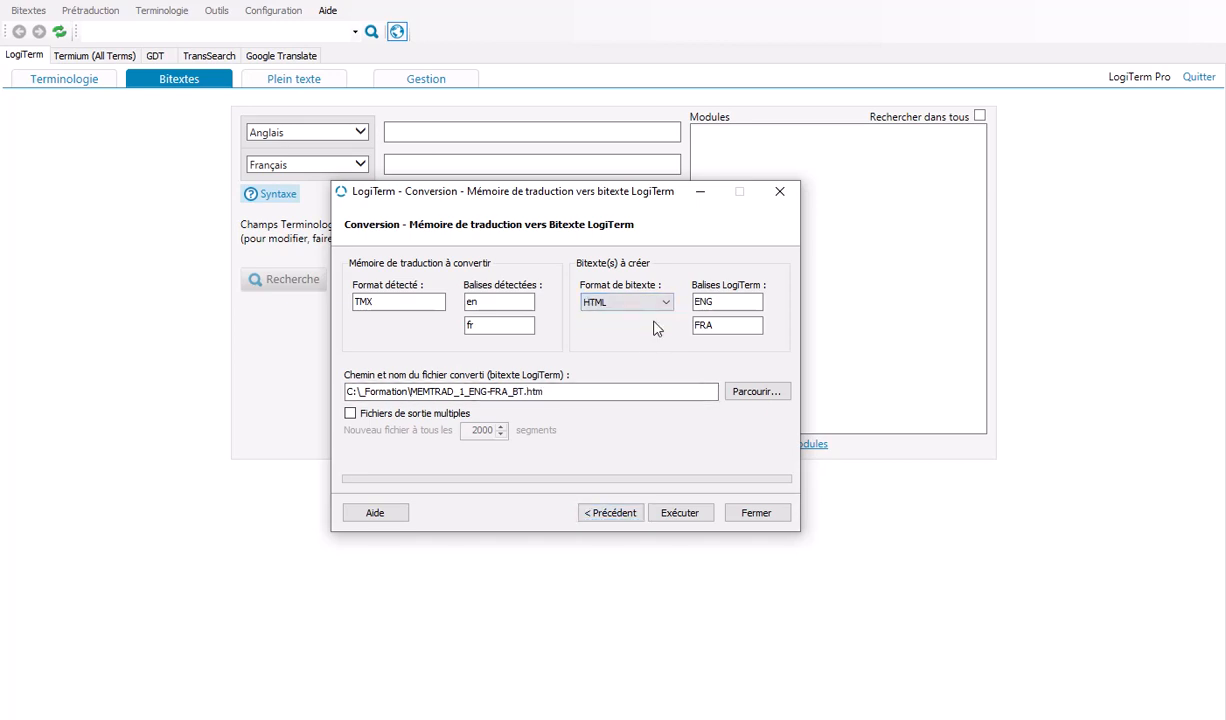
{"action": "left_click", "coordinate": [655, 304]}
{"action": "left_click", "coordinate": [627, 328]}
{"action": "left_click", "coordinate": [569, 394]}
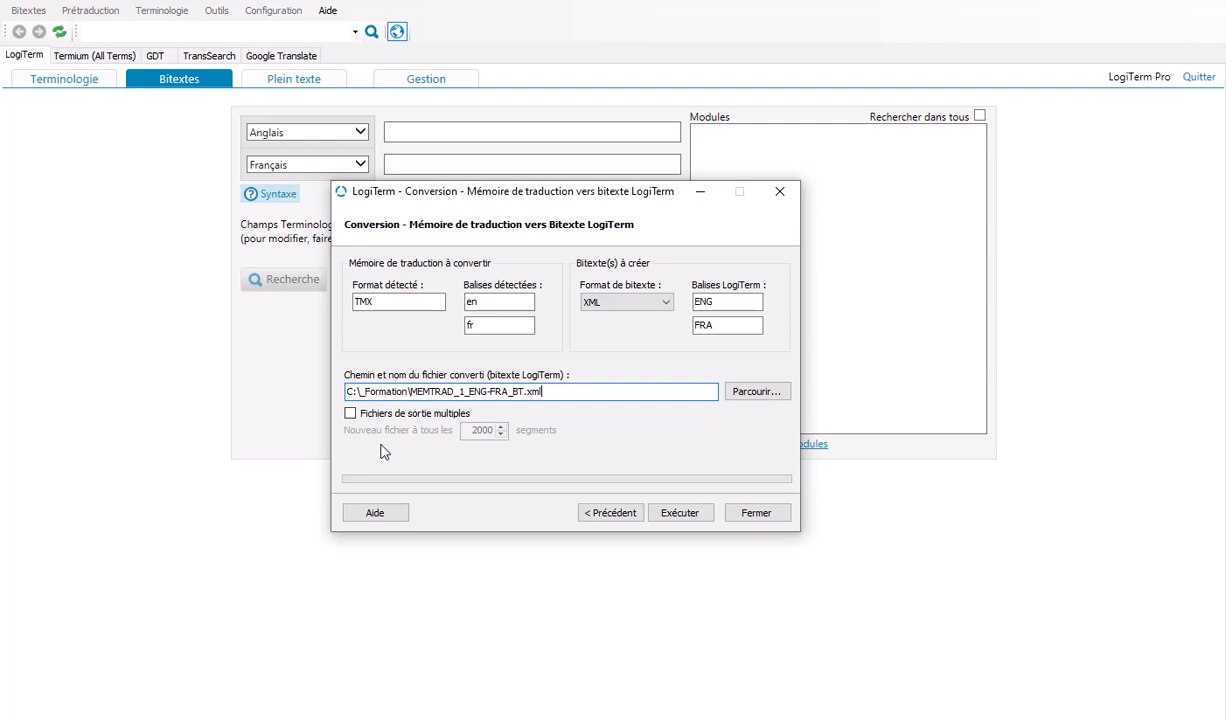
{"action": "left_click", "coordinate": [353, 412]}
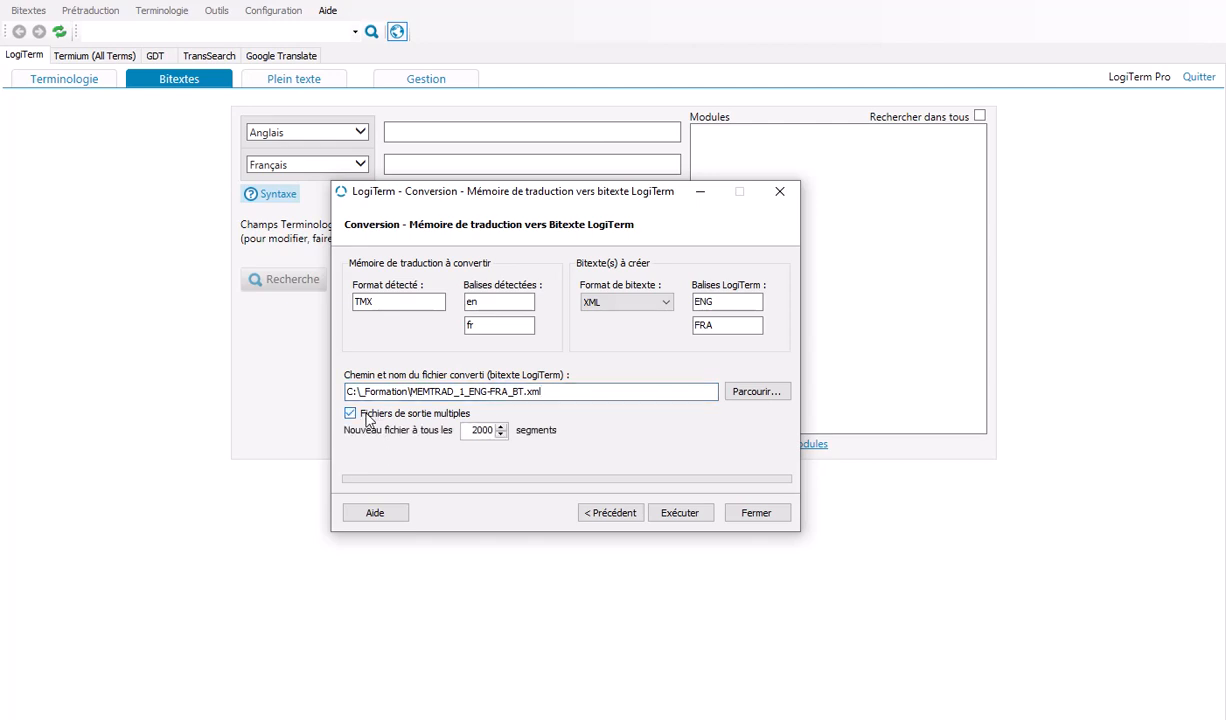
{"action": "left_click", "coordinate": [363, 417]}
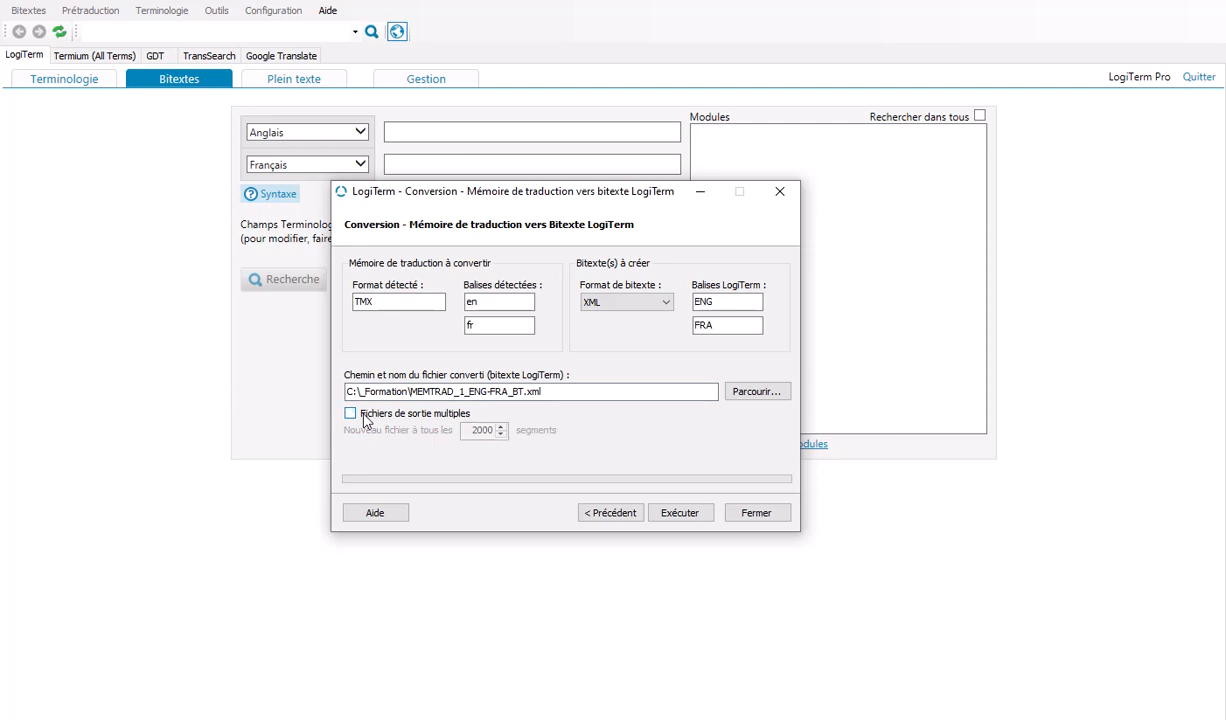
Step: Run the translation memory conversion to the XML bitext MEMTRAD_1_ENG-FRA_BT.xml and close the conversion dialog
{"action": "left_click", "coordinate": [680, 513]}
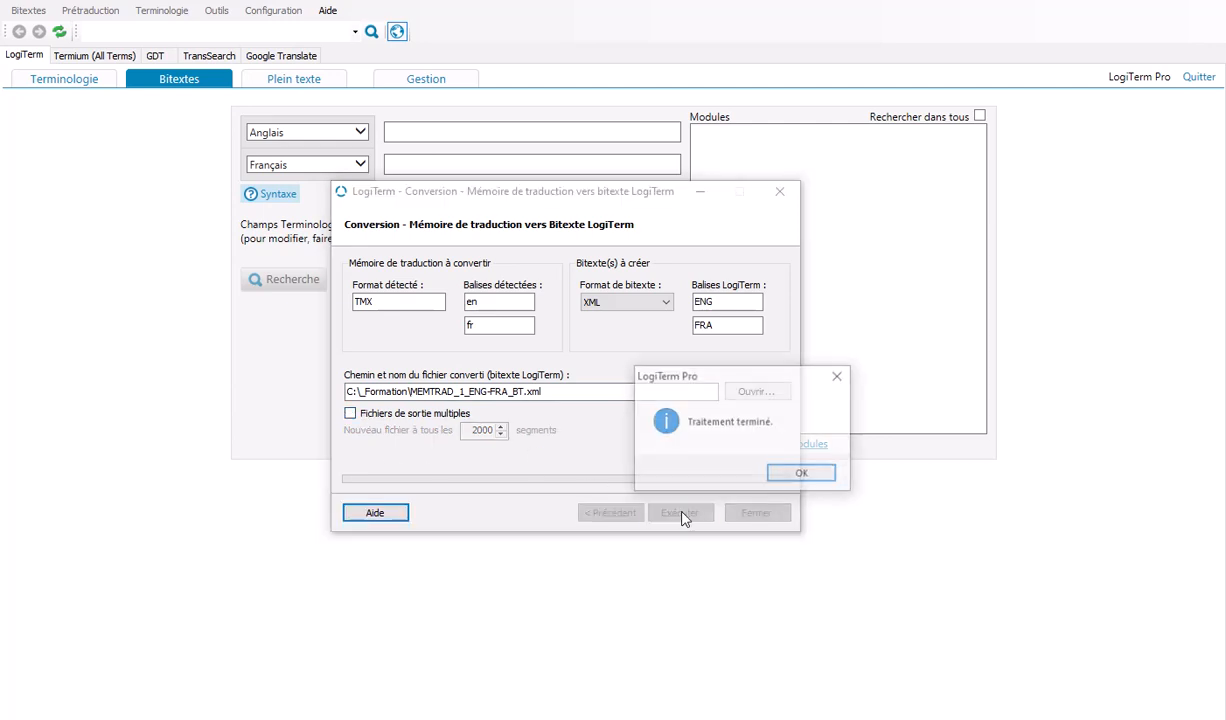
{"action": "left_click", "coordinate": [822, 472]}
{"action": "left_click", "coordinate": [757, 512]}
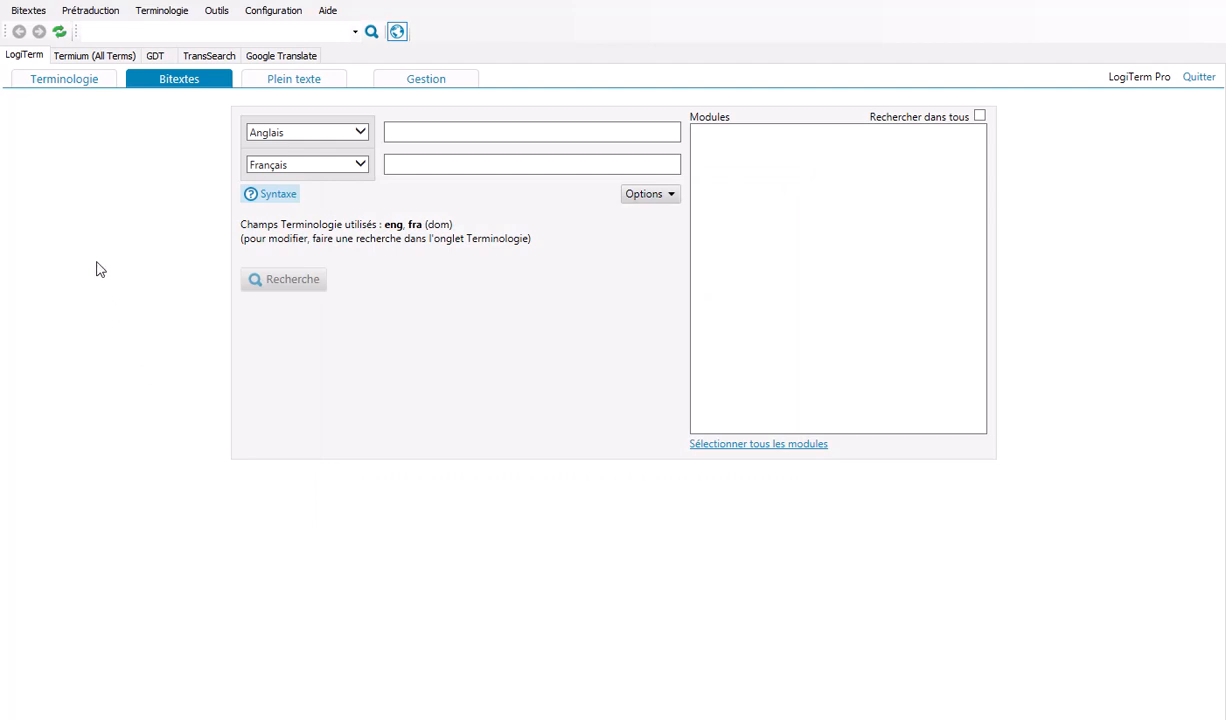
Step: Convert the LogiTrans data file ABC_Minutes_EN.LT.xml to a TMX translation memory, keeping Générique as the source and target regions
{"action": "left_click", "coordinate": [26, 15]}
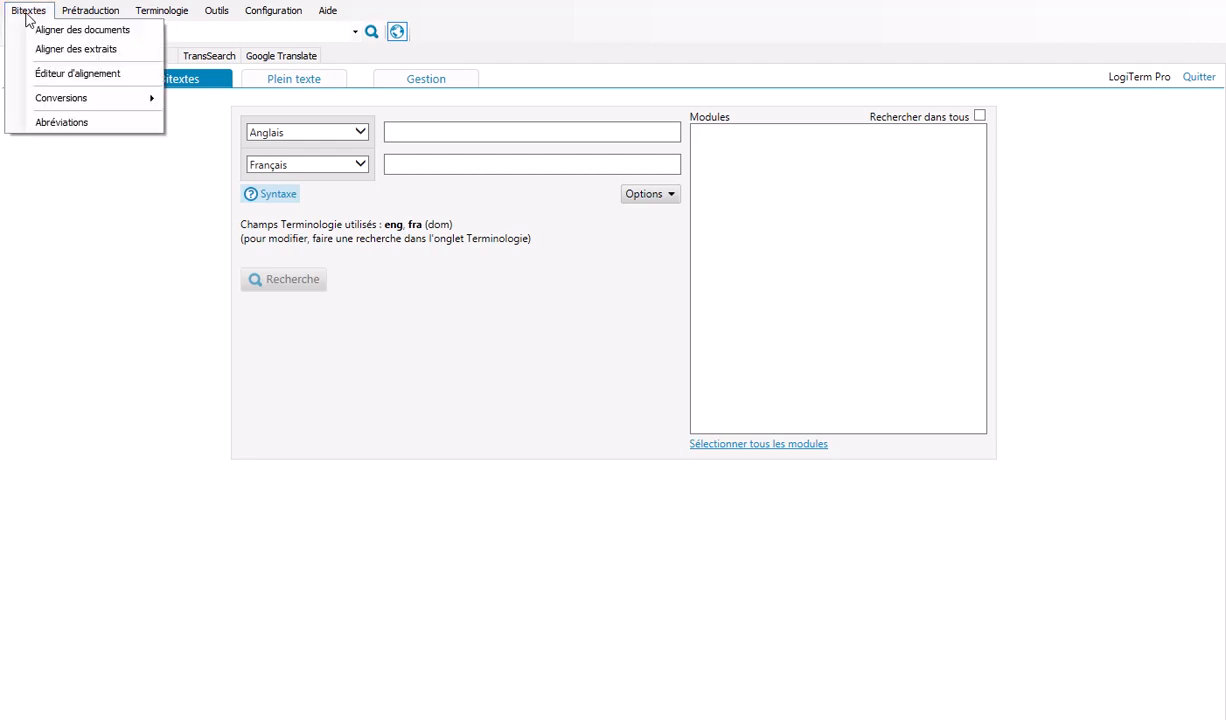
{"action": "mouse_move", "coordinate": [72, 107]}
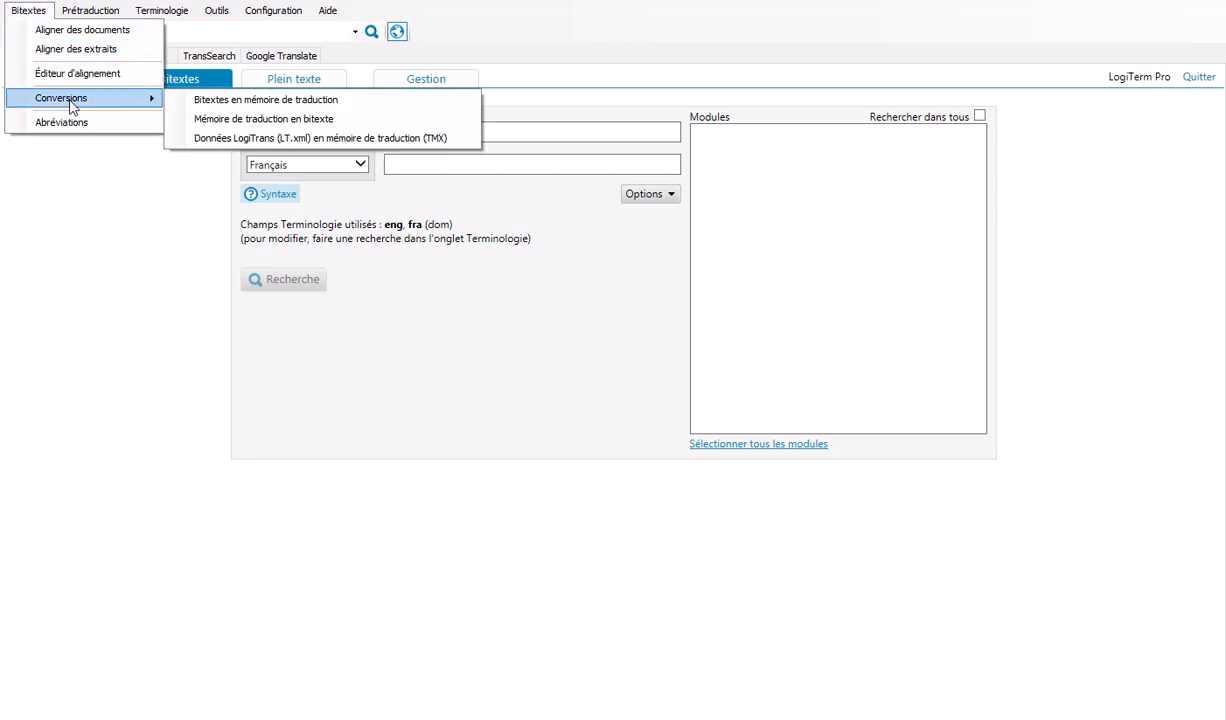
{"action": "left_click", "coordinate": [265, 140]}
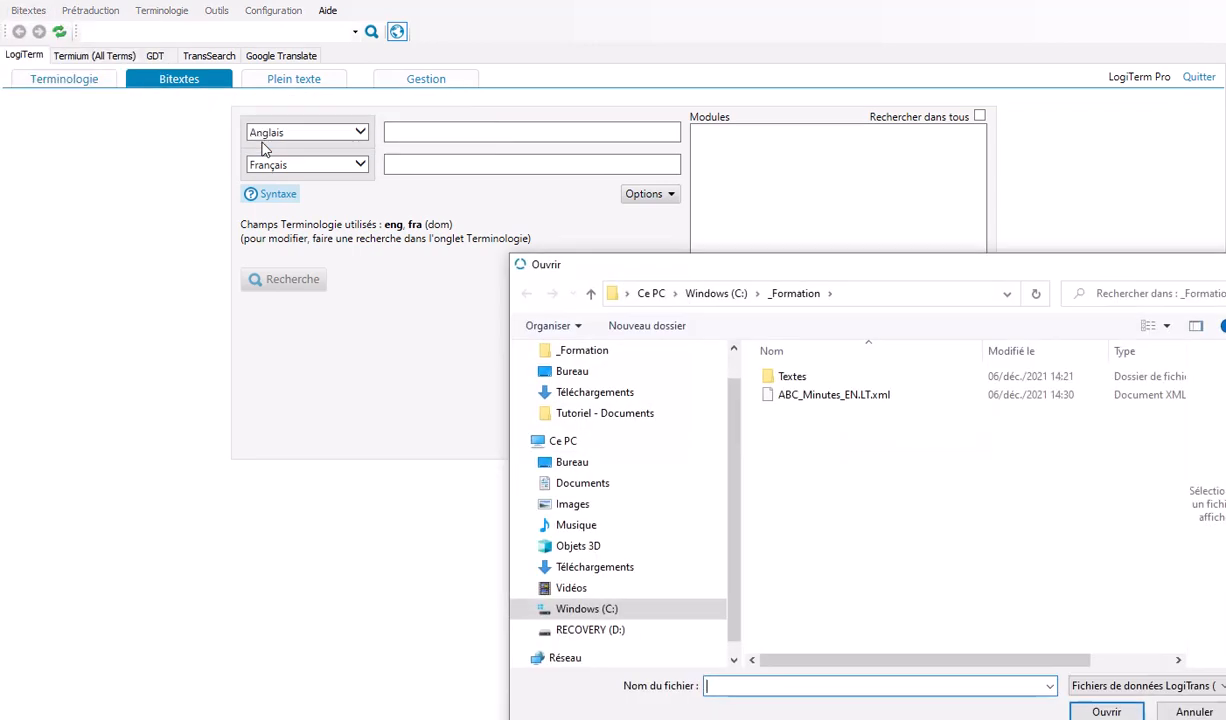
{"action": "left_click_drag", "start_coordinate": [668, 268], "coordinate": [402, 133]}
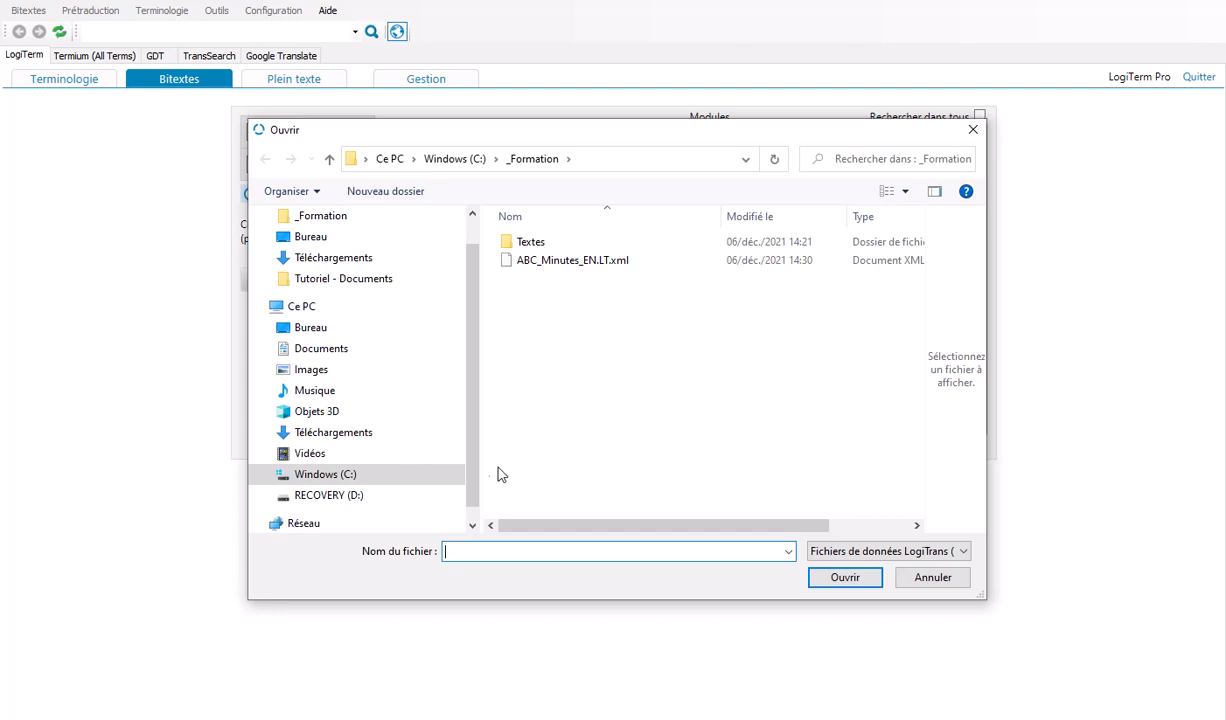
{"action": "left_click", "coordinate": [572, 260]}
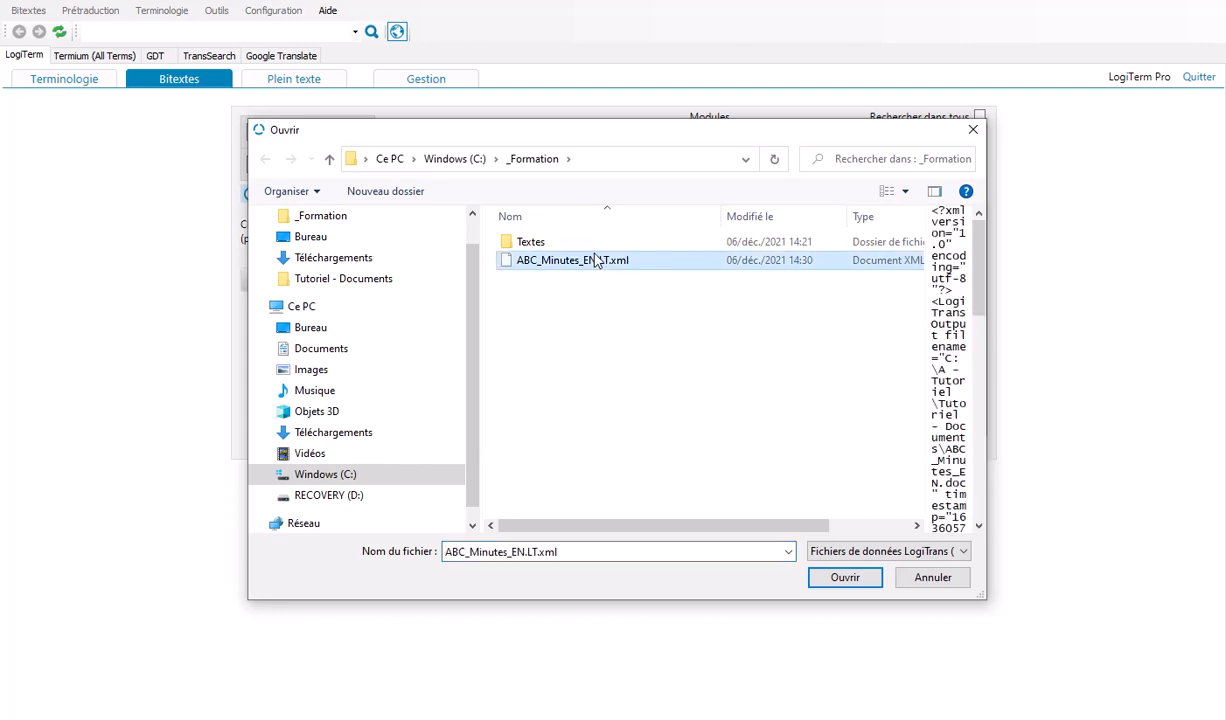
{"action": "left_click", "coordinate": [845, 578]}
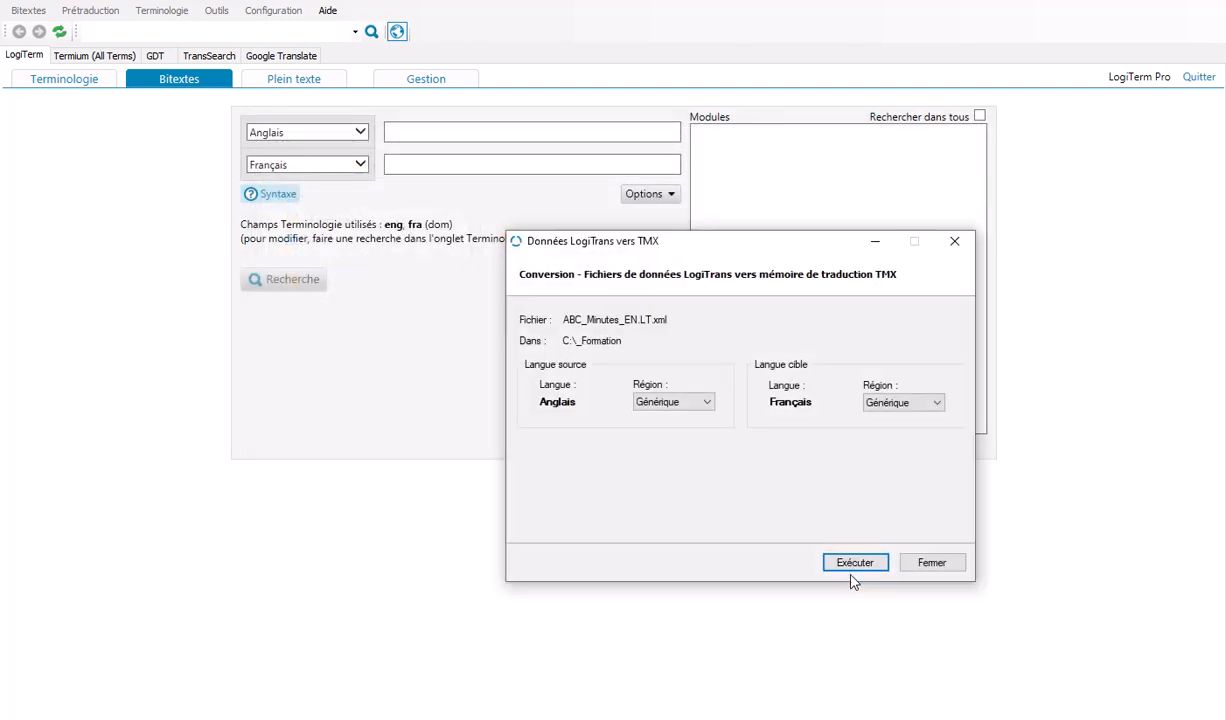
{"action": "left_click", "coordinate": [854, 566]}
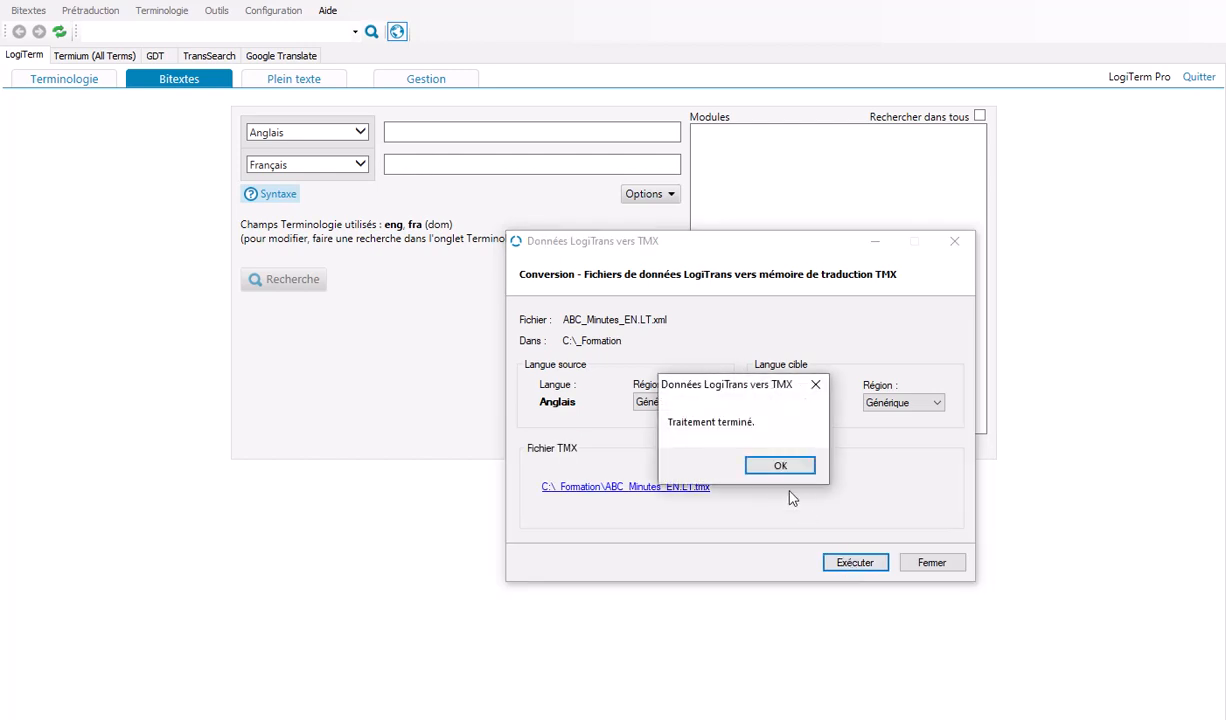
{"action": "left_click", "coordinate": [783, 468]}
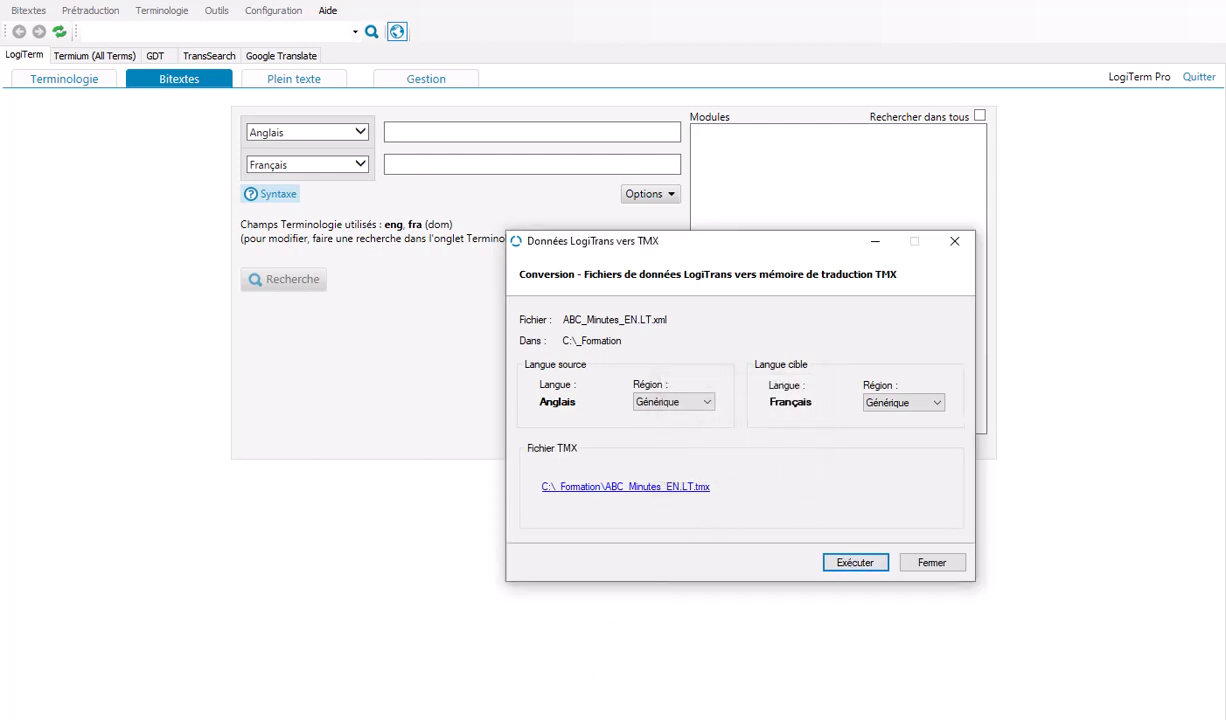